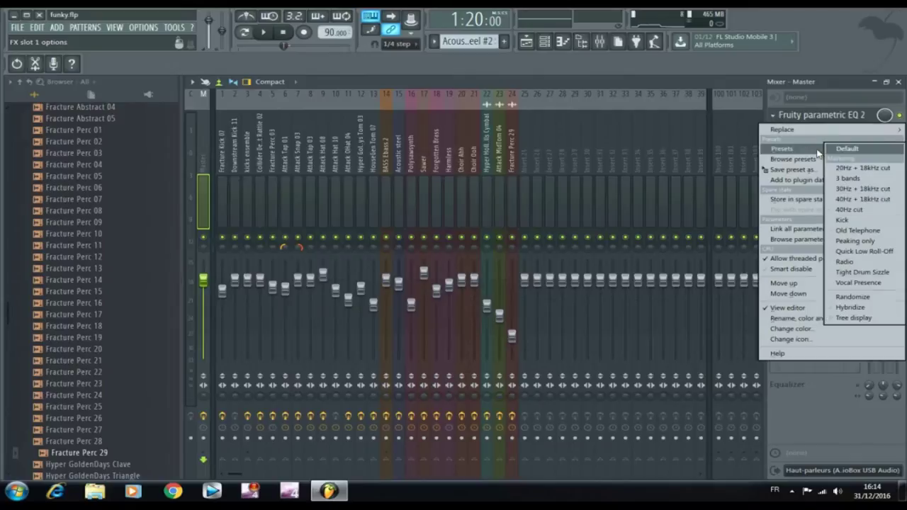
Step: Replace the plugin in the master's first effect slot with Fruity Parametric EQ 2 and start playback
mouse_move(784, 129)
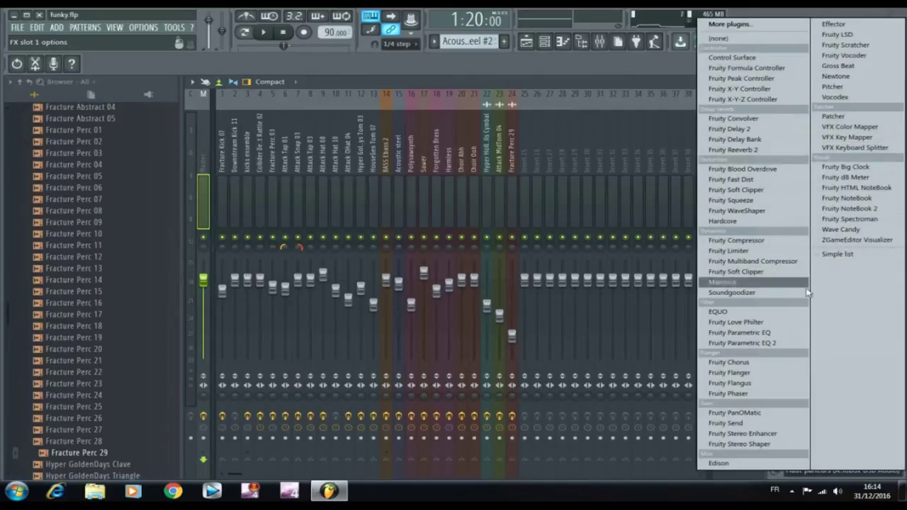
left_click(742, 343)
key("space")
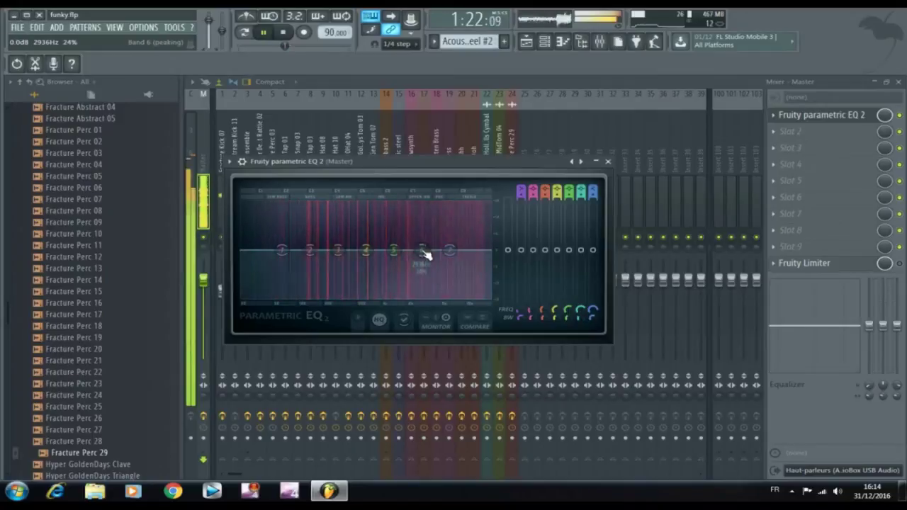
Step: Sweep boosted EQ bands 6, 5 and 4 through the upper frequencies and turn each into a cut, with band 6 at about 9754 Hz
left_click_drag(425, 255, 460, 204)
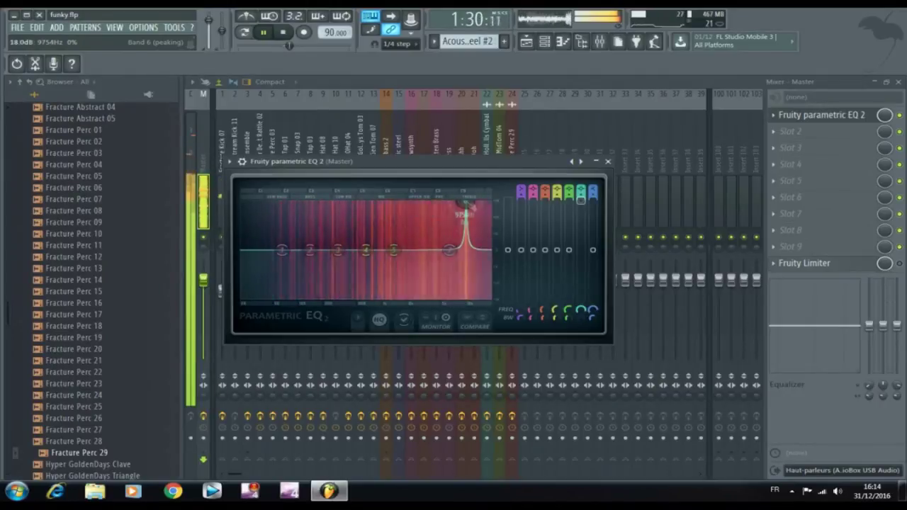
left_click_drag(581, 200, 580, 280)
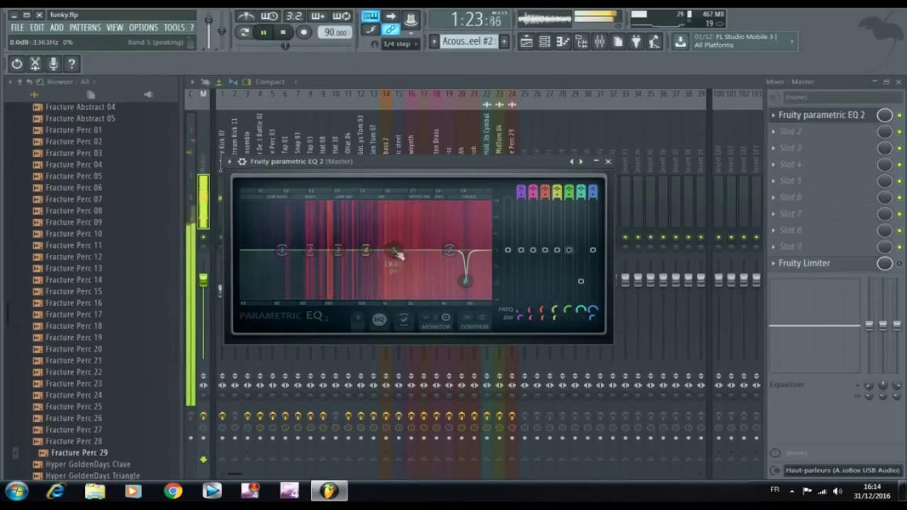
left_click_drag(399, 255, 435, 210)
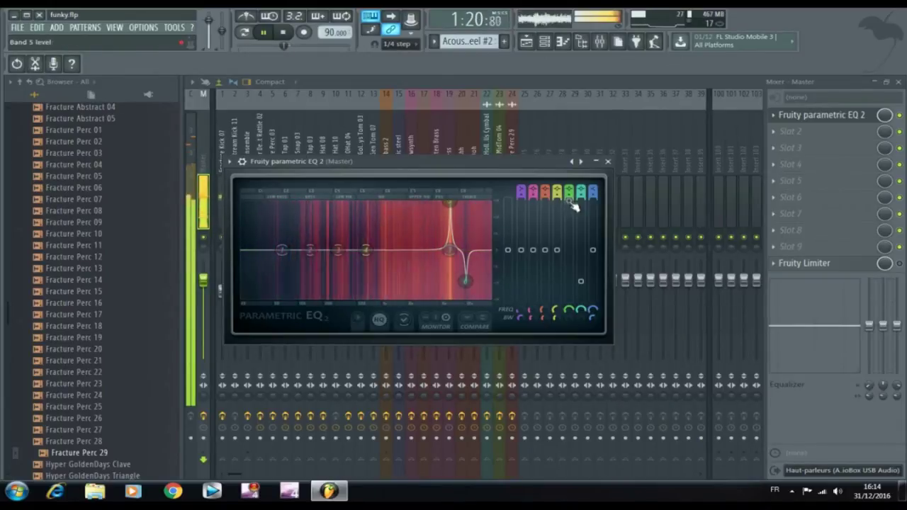
left_click_drag(568, 200, 568, 268)
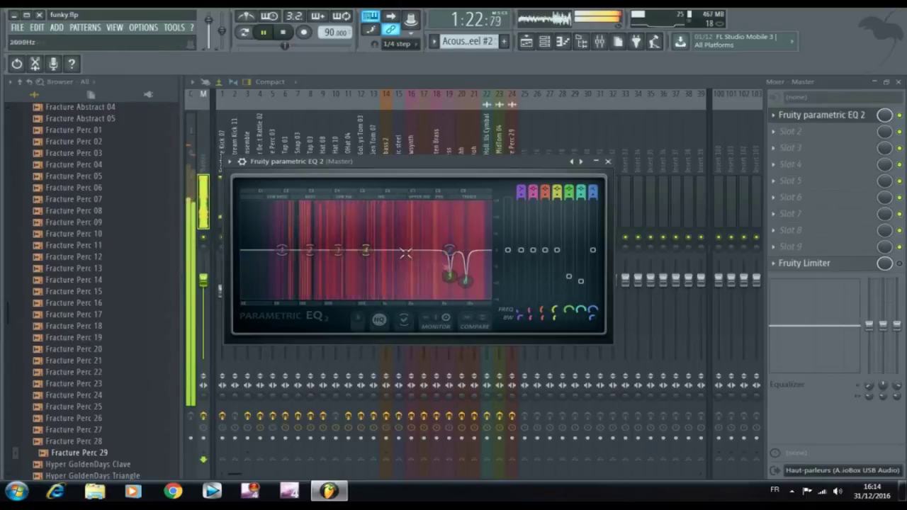
left_click_drag(368, 256, 435, 206)
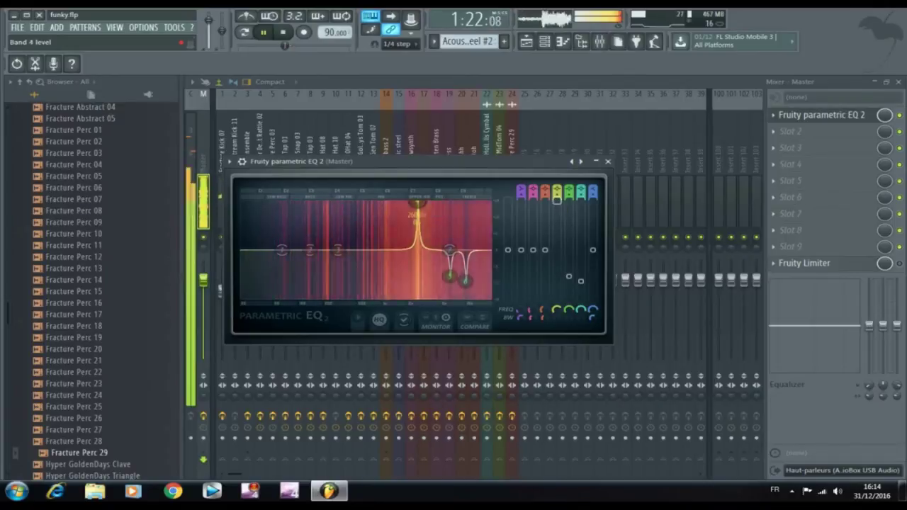
left_click_drag(557, 200, 557, 270)
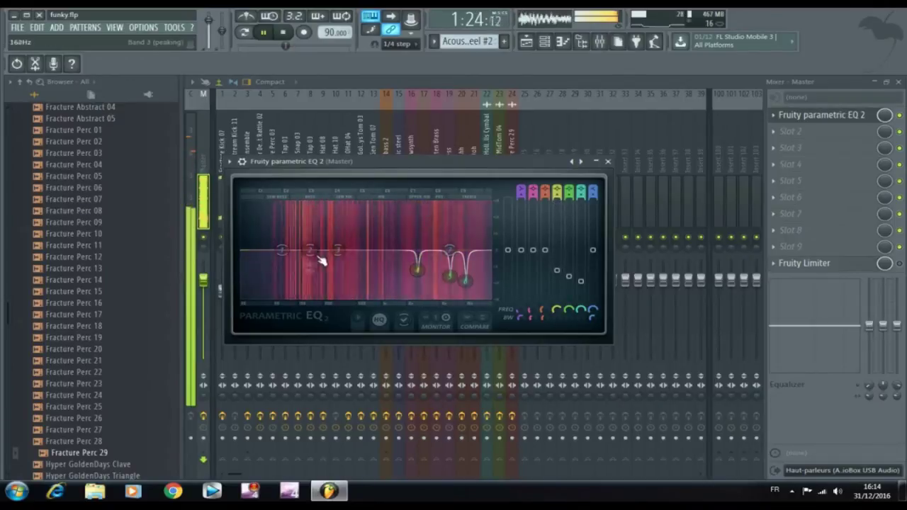
Step: Sweep boosted EQ bands 3 and 2 through the mid frequencies and turn them into cuts at about 651 Hz and 854 Hz
left_click_drag(357, 241, 396, 207)
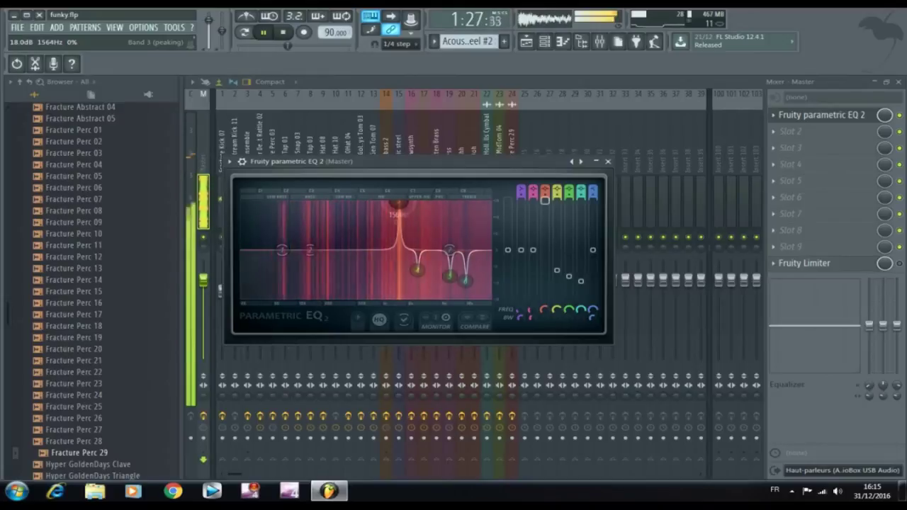
left_click_drag(395, 206, 386, 205)
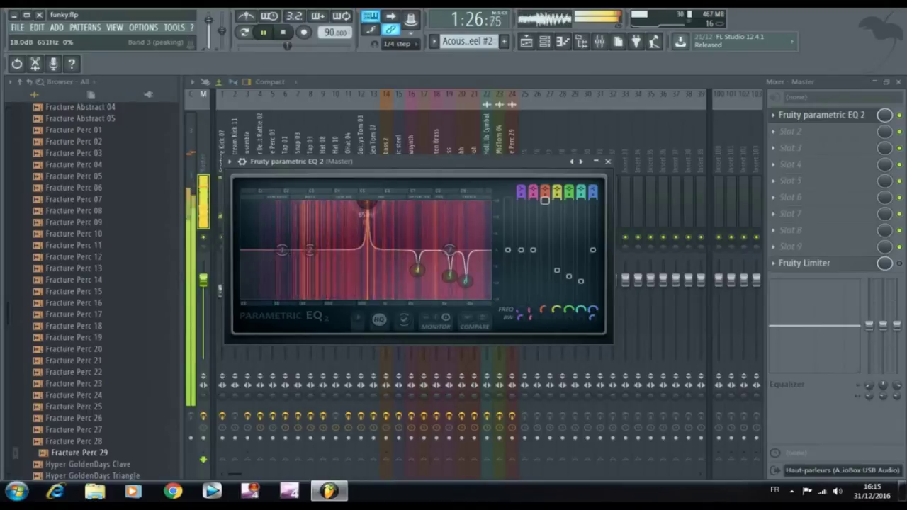
left_click_drag(545, 200, 545, 279)
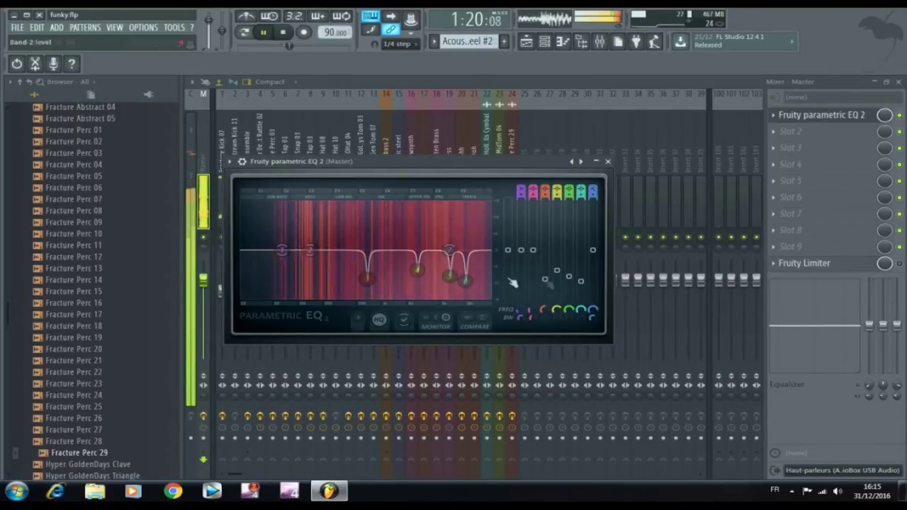
left_click_drag(315, 255, 340, 204)
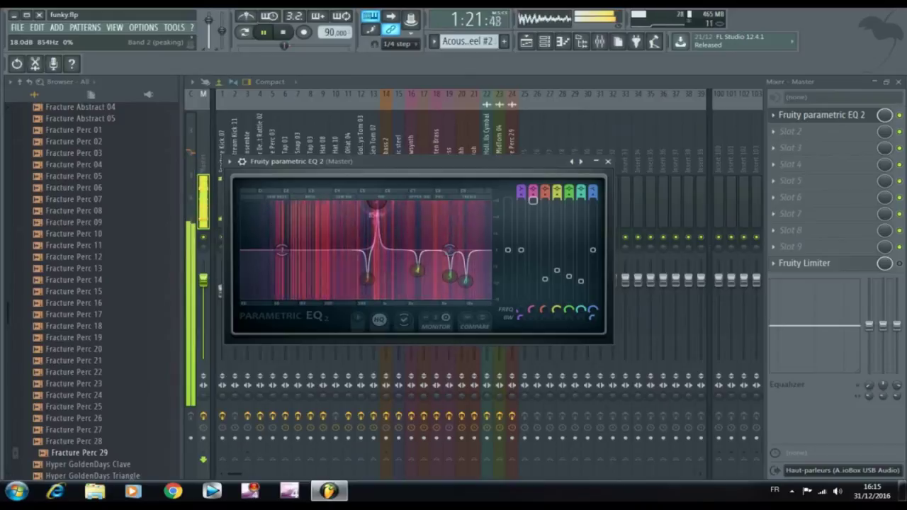
left_click_drag(533, 200, 533, 268)
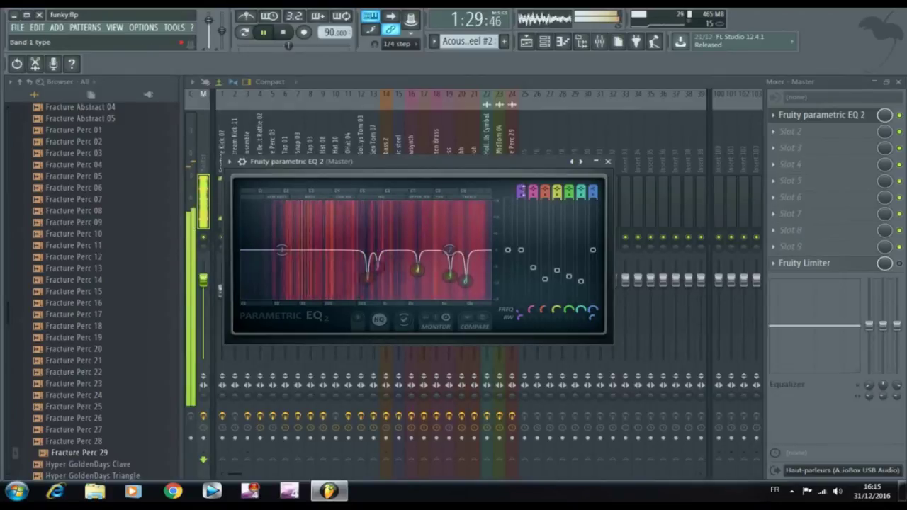
Step: Sweep boosted EQ band 1 through the low frequencies, turn it into a cut at about 218 Hz, and close the equalizer
left_click_drag(281, 257, 310, 207)
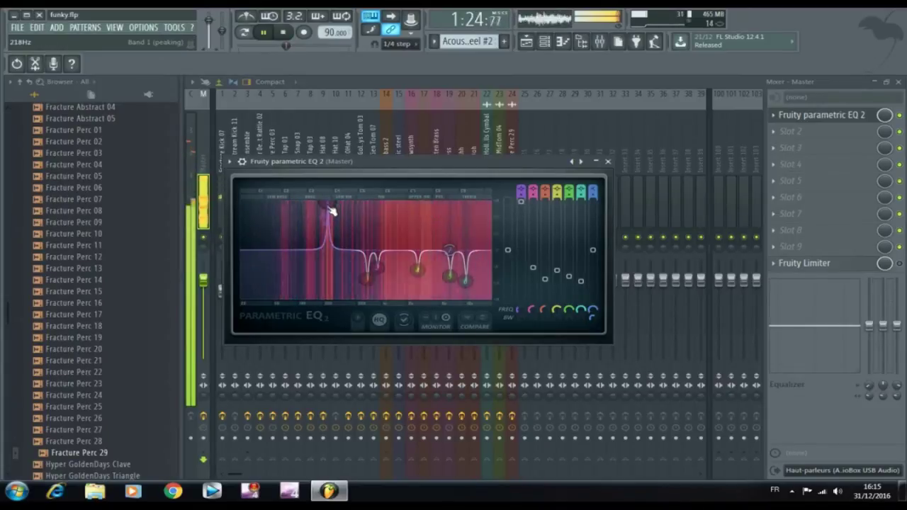
left_click_drag(523, 203, 523, 269)
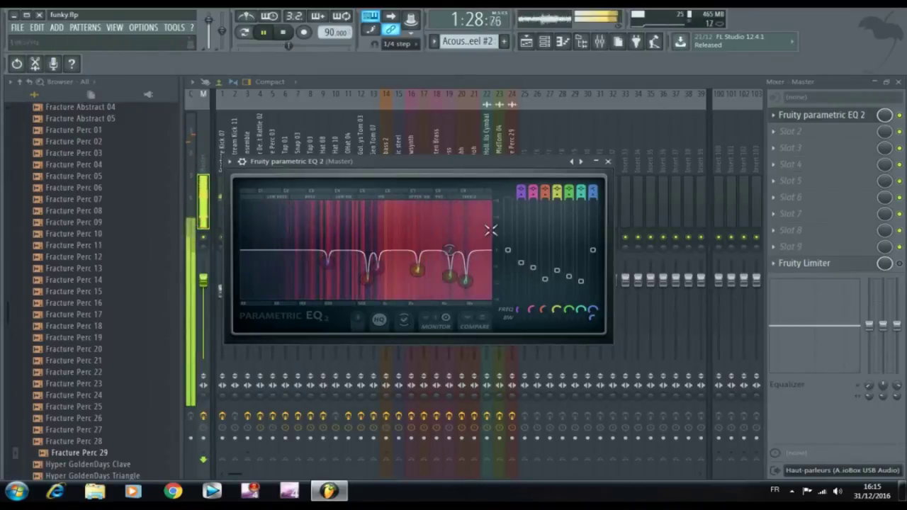
left_click(609, 163)
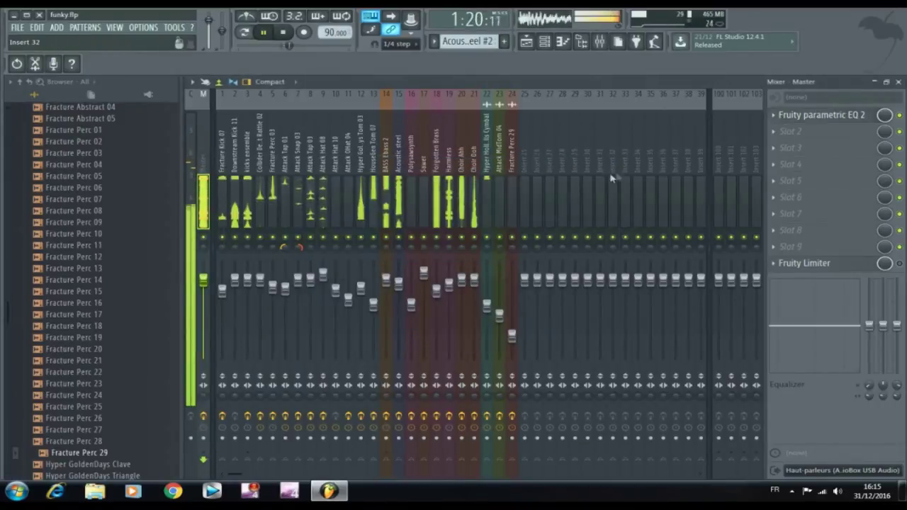
Step: Add Fruity Multiband Compressor to master slot 2 with mid ratio 2.0:1 and thresholds of -8.0 dB low, -10.1 dB mid and -17.1 dB high
left_click(777, 134)
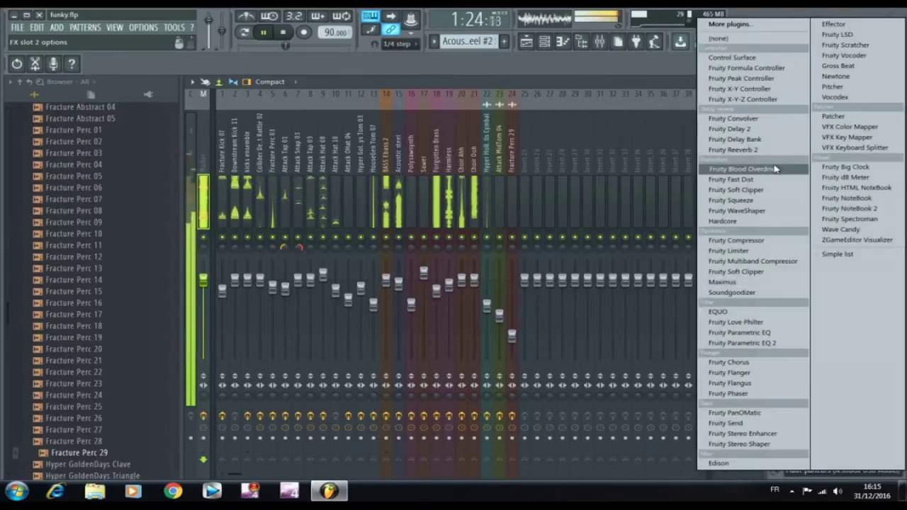
left_click(745, 265)
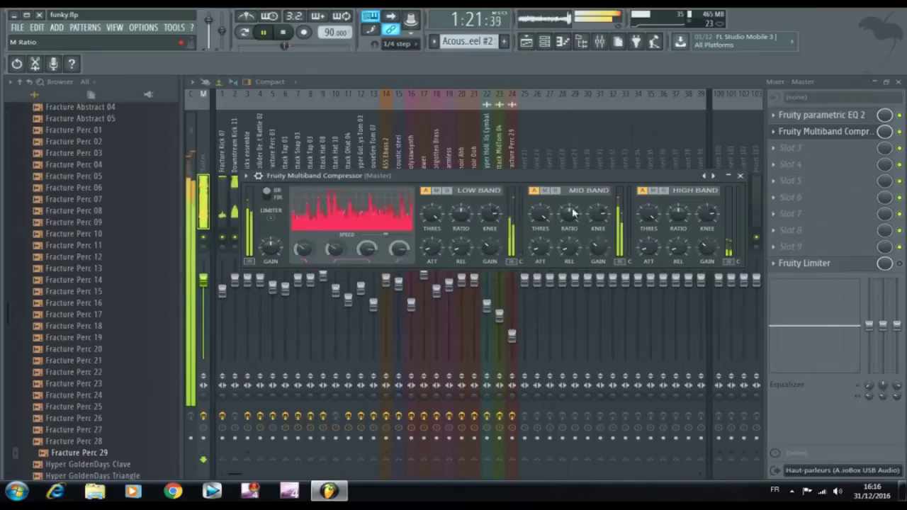
left_click_drag(574, 213, 571, 217)
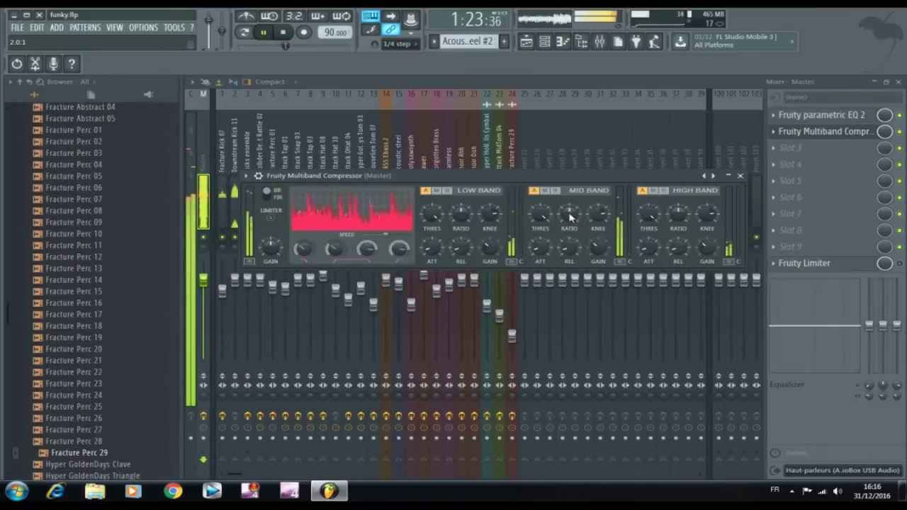
left_click_drag(541, 217, 541, 221)
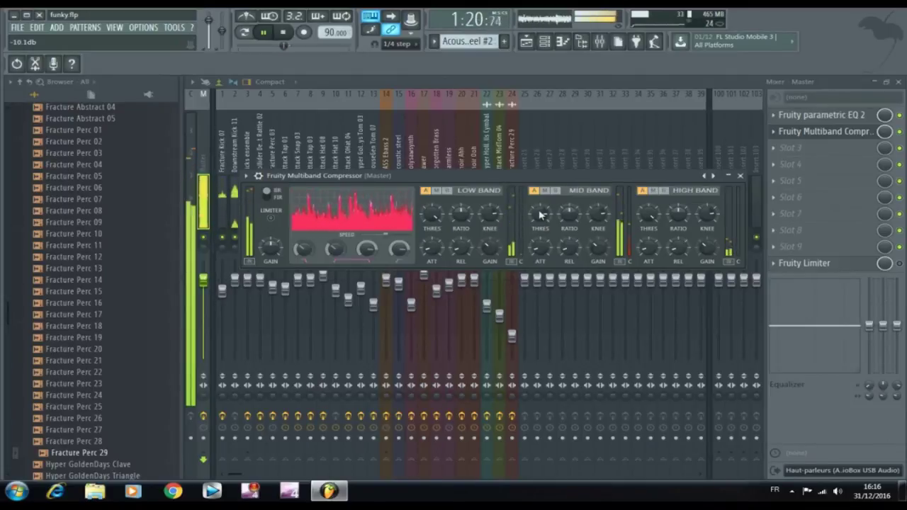
left_click_drag(431, 222, 430, 224)
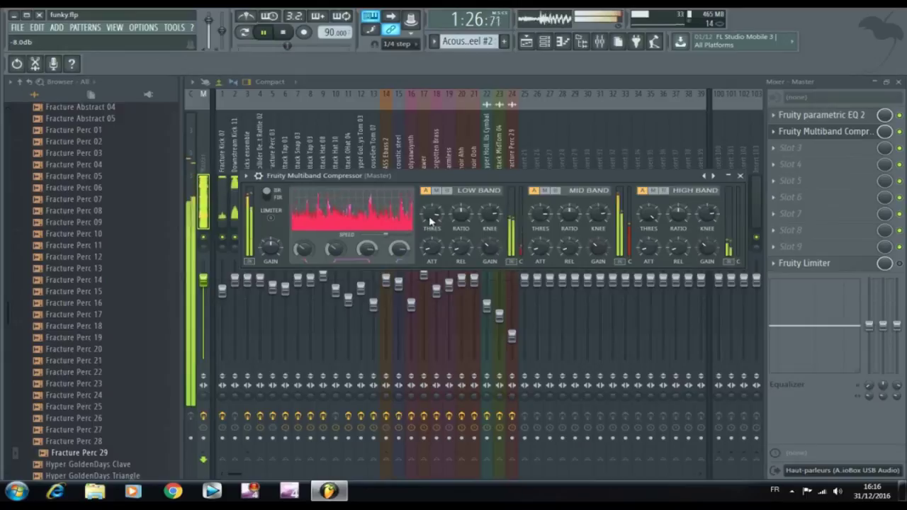
left_click_drag(649, 215, 649, 231)
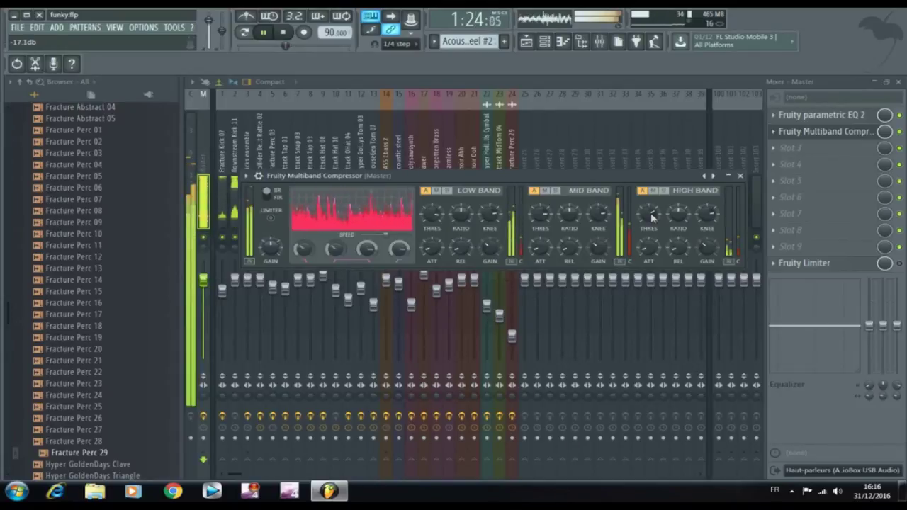
Step: Add Fruity Parametric EQ to master slot 3, cutting 500 and 1500 Hz slightly and boosting 5000 Hz, 90 Hz by 2.2 dB and 8000 Hz by 2.8 dB
left_click(776, 156)
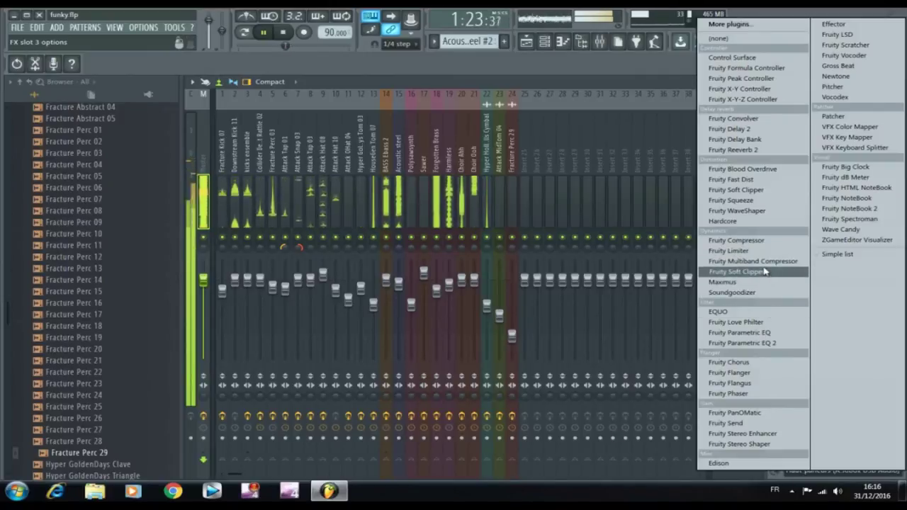
left_click(741, 332)
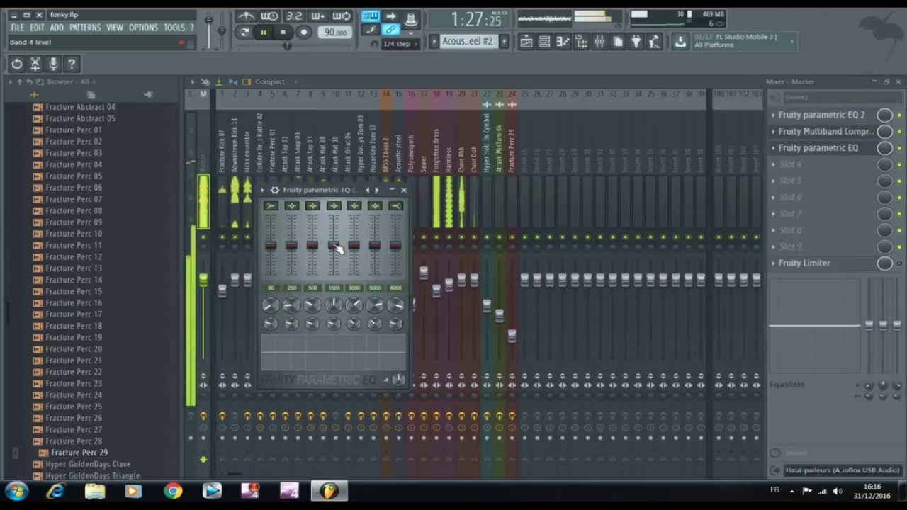
mouse_move(374, 248)
left_mouse_down()
mouse_move(374, 225)
mouse_move(374, 248)
mouse_move(354, 229)
mouse_move(357, 249)
mouse_move(334, 225)
mouse_move(333, 250)
left_mouse_up()
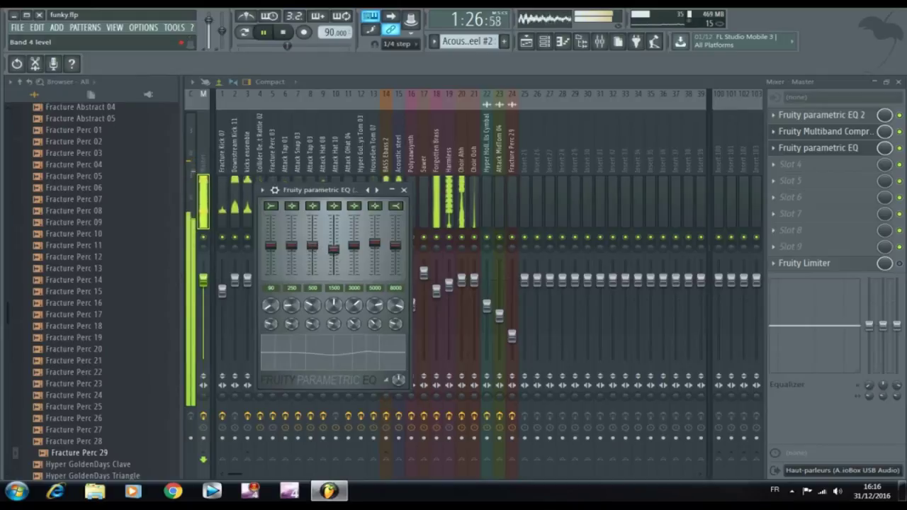
mouse_move(313, 247)
left_mouse_down()
mouse_move(312, 230)
mouse_move(313, 247)
mouse_move(292, 236)
mouse_move(291, 247)
mouse_move(270, 240)
left_mouse_up()
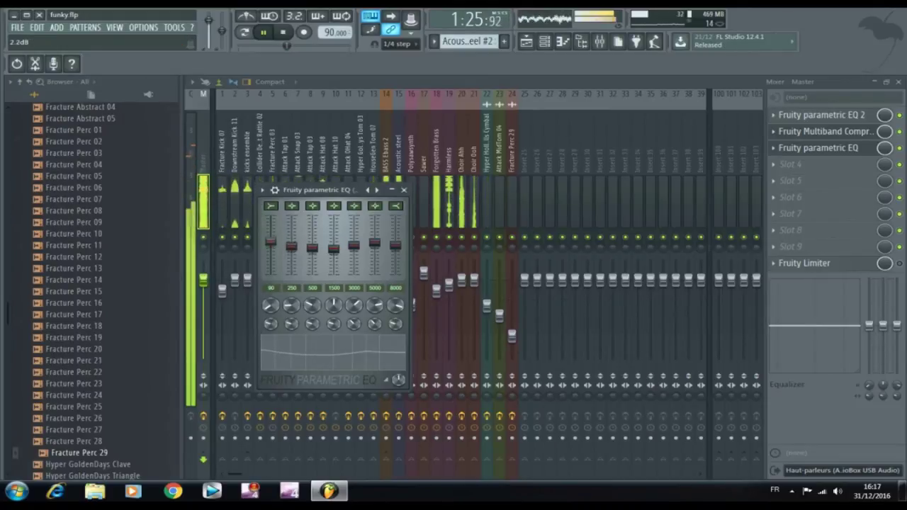
left_click_drag(396, 245, 395, 242)
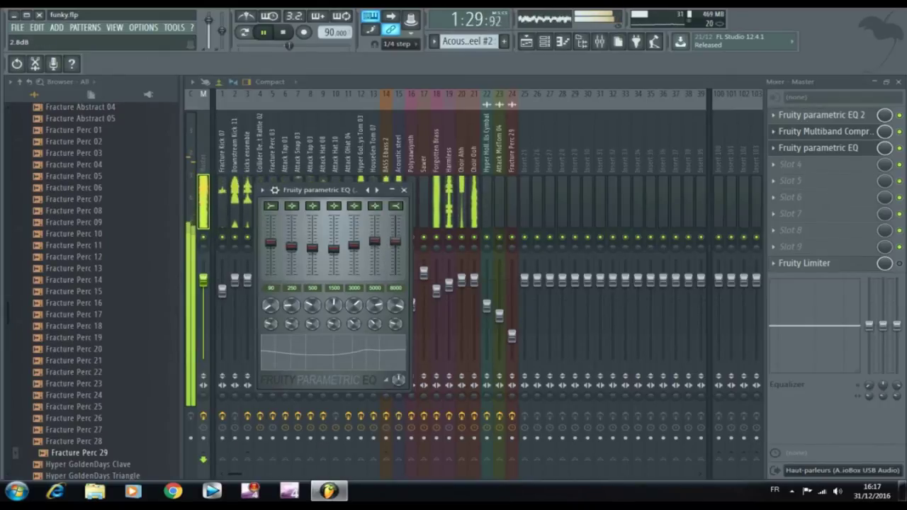
Step: Refine the parametric EQ by reducing the 5000 Hz boost, setting 500 Hz to 0.0 dB, raising 250 and 3000 Hz, and close it
mouse_move(375, 240)
left_mouse_down()
mouse_move(343, 252)
mouse_move(313, 245)
left_mouse_up()
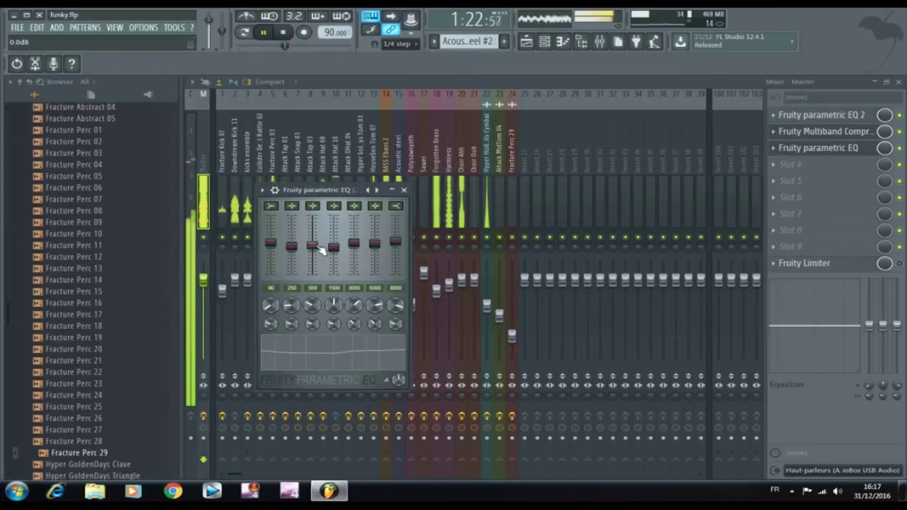
left_click_drag(298, 253, 291, 243)
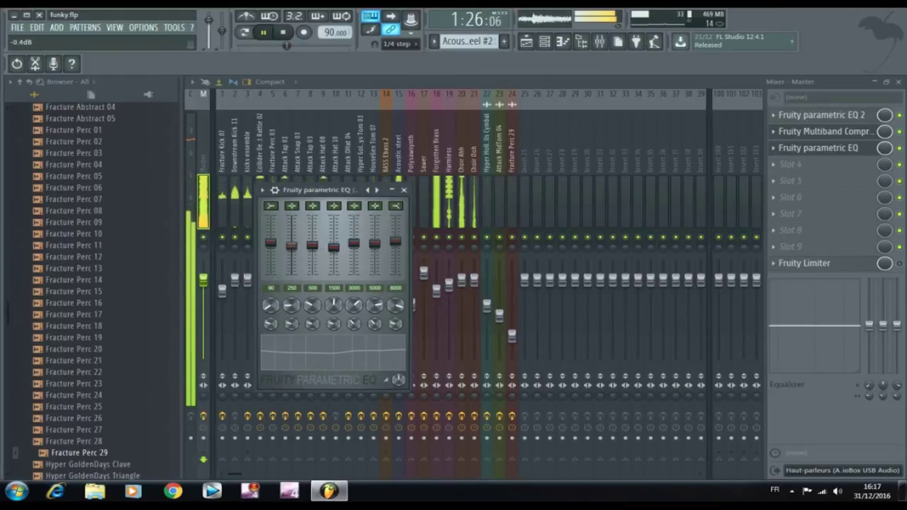
left_click(360, 244)
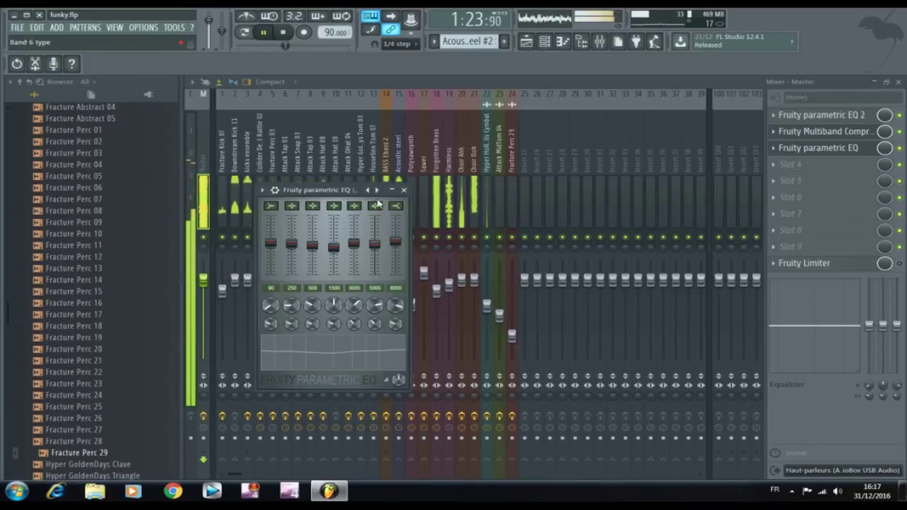
left_click(405, 190)
Step: Add Soundgoodizer to the master's fourth effect slot
left_click(782, 168)
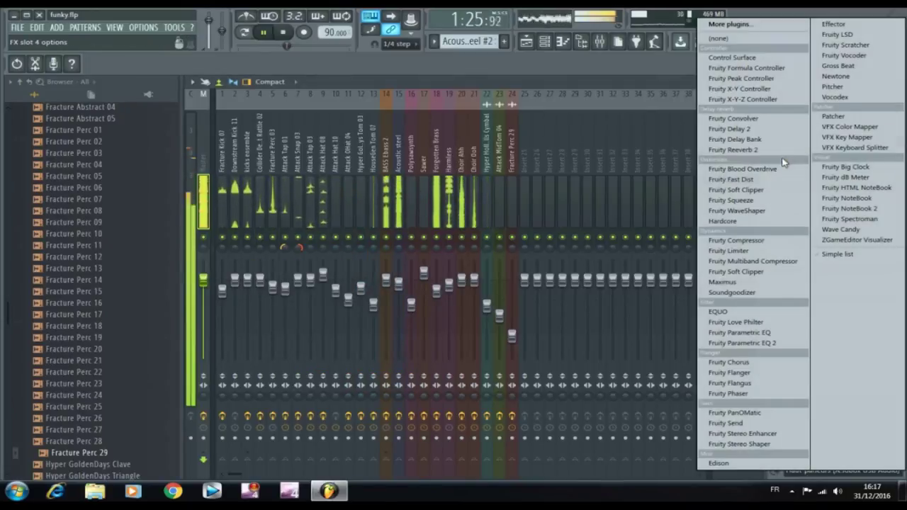
left_click(753, 293)
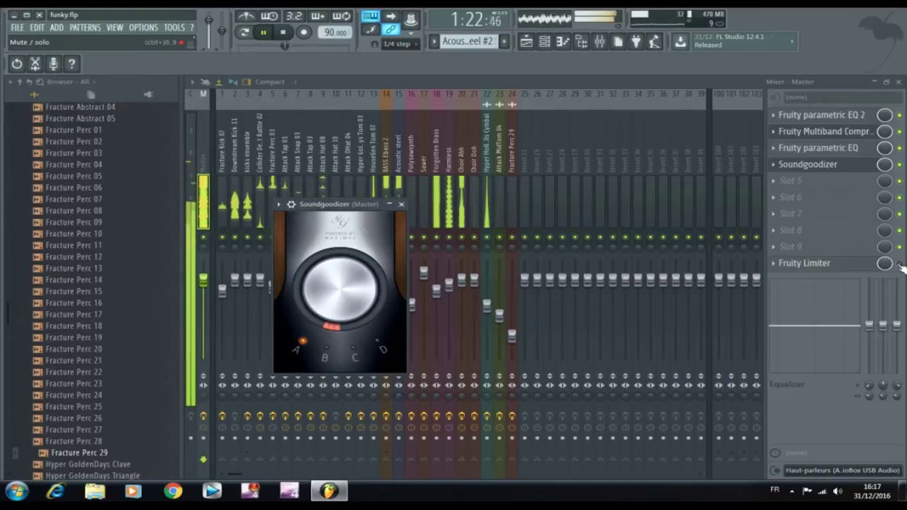
Step: Enable the master's Fruity Limiter, set its gain to 1.8 dB, switch it to the compressor settings, and close it
left_click(876, 265)
left_click_drag(766, 379, 688, 185)
left_click_drag(449, 339, 448, 336)
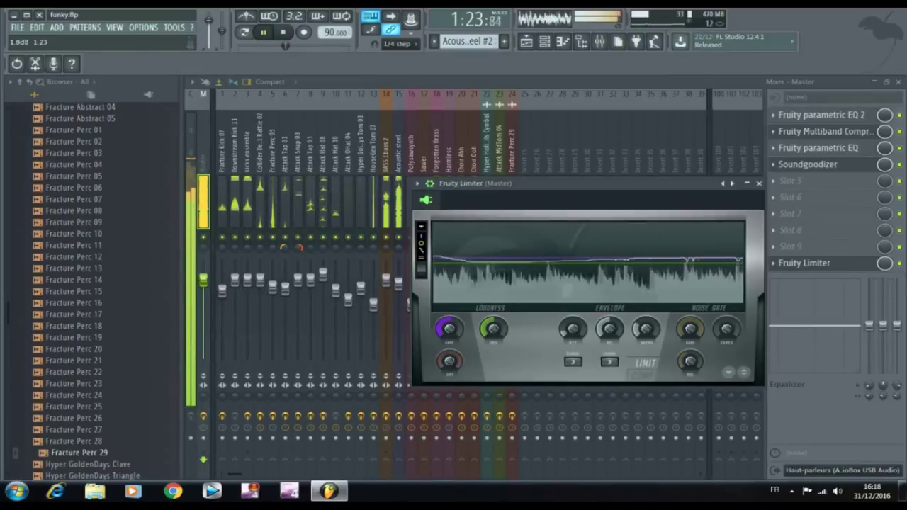
left_click(644, 364)
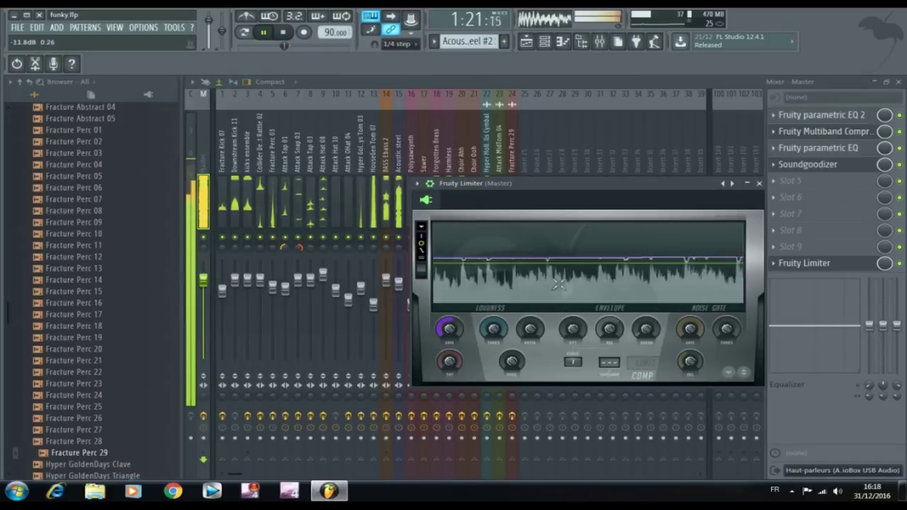
left_click(759, 183)
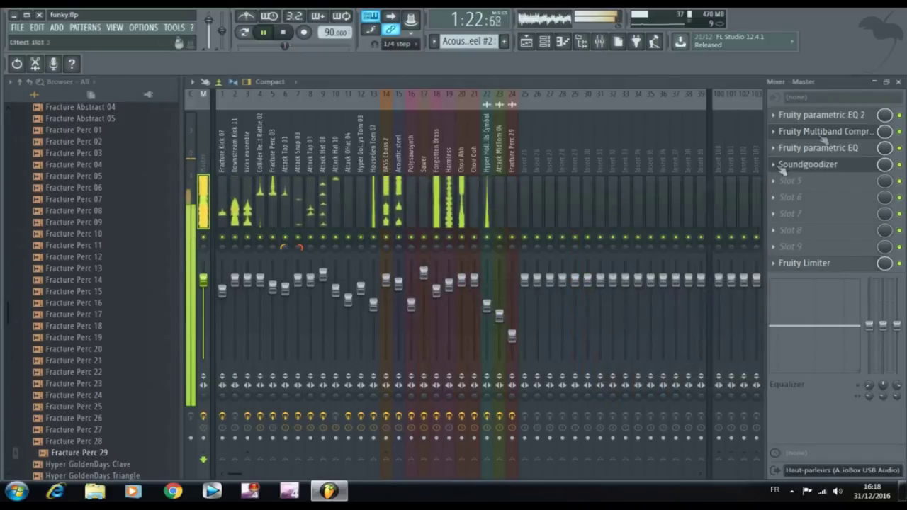
Step: Close the mixer and plugin windows, clear the playlist's time selection, and move playback to bar 9
left_click(899, 83)
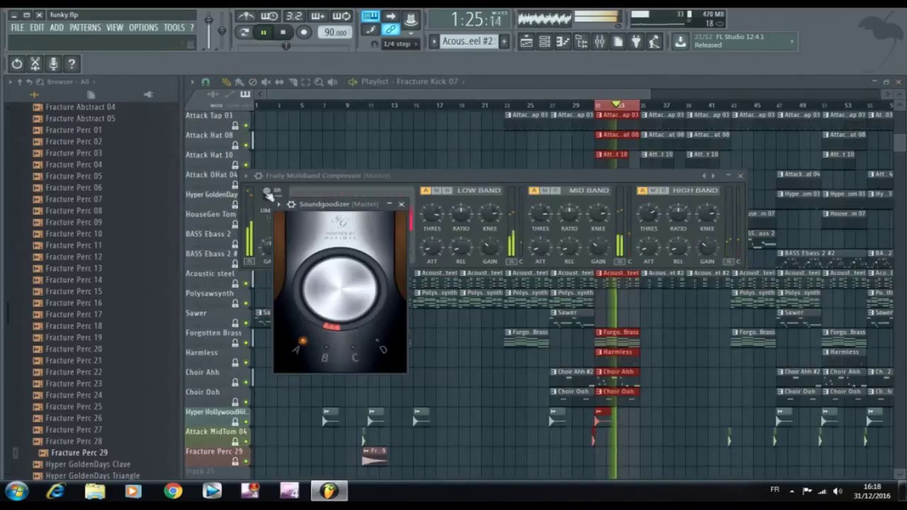
left_click(203, 196)
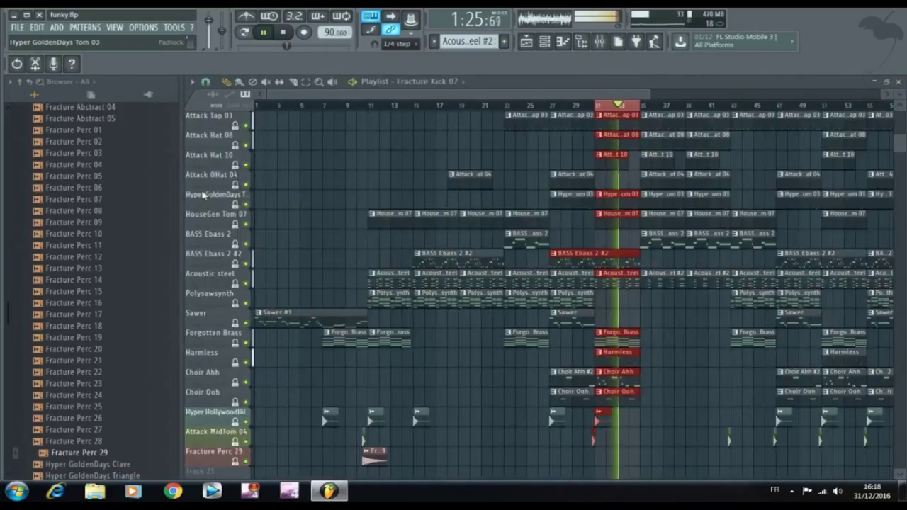
double_click(616, 106)
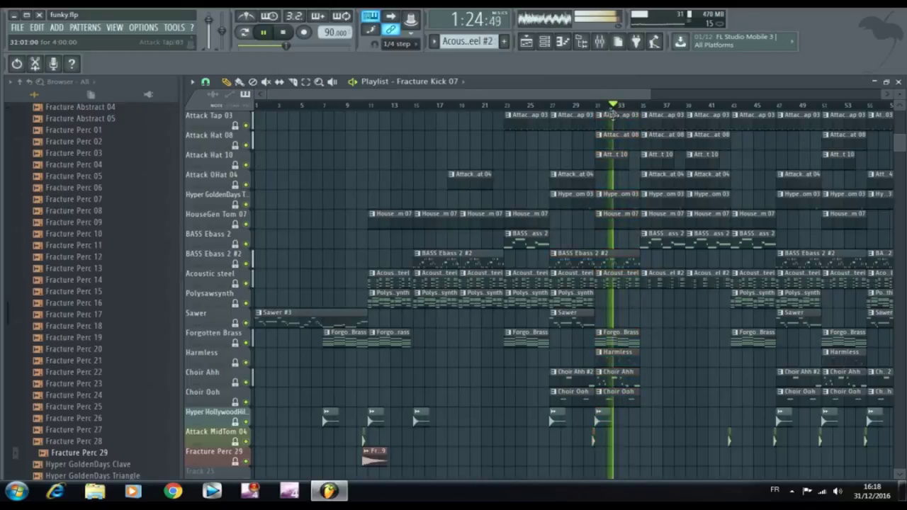
left_click(353, 106)
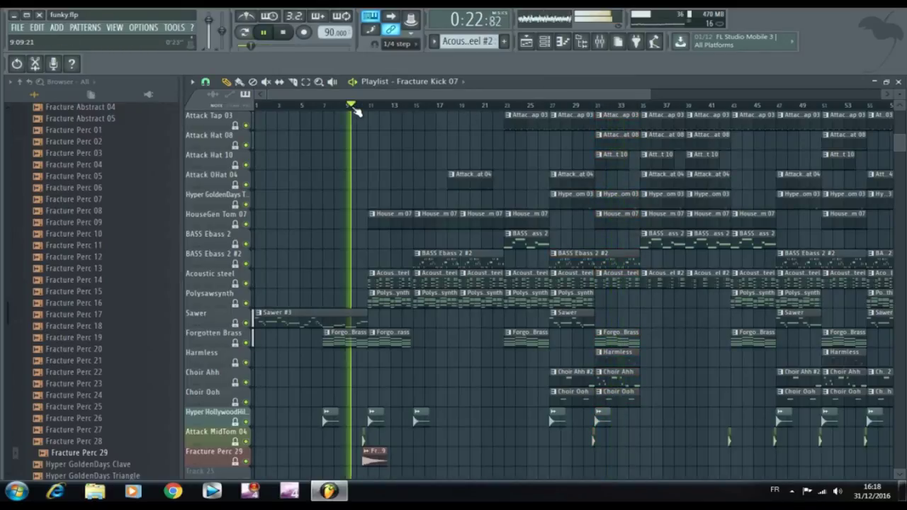
Step: Save the funky.flp project
left_click(16, 27)
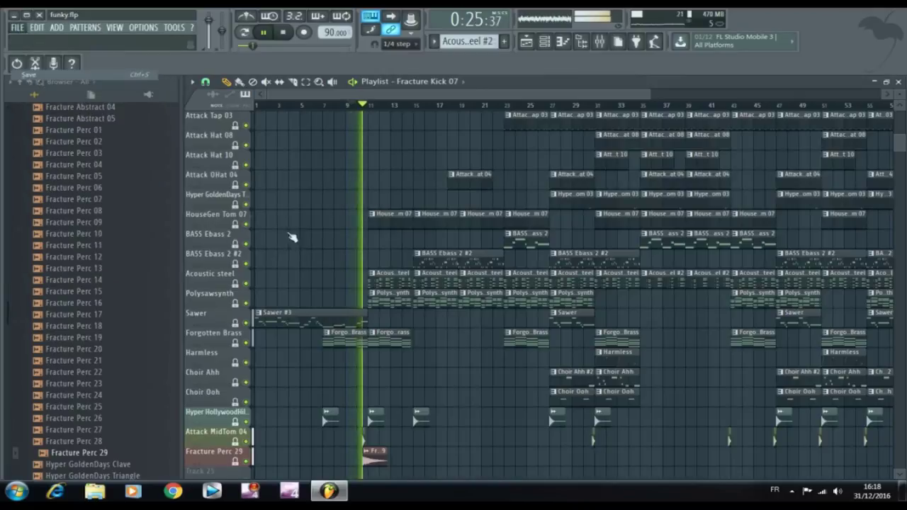
scroll(368, 108, "down", 3)
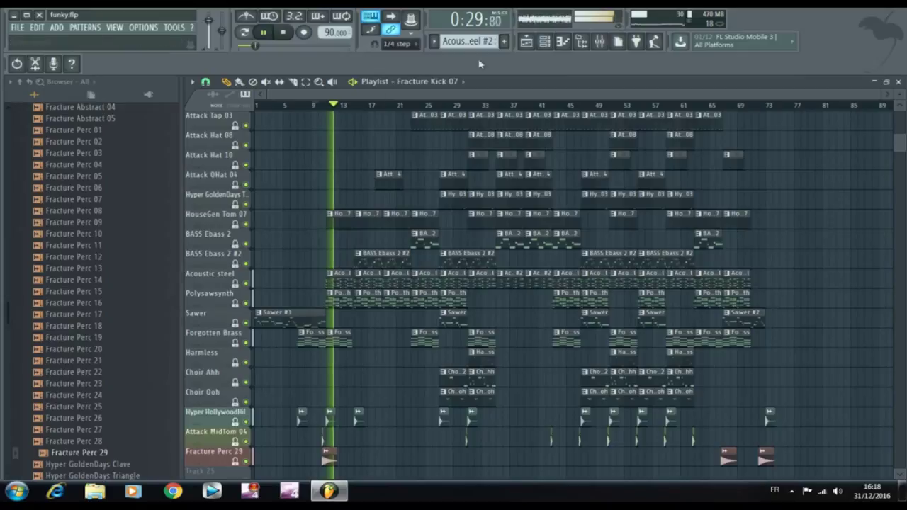
Step: Move the master's Fruity Limiter up one effect slot, into slot 9
left_click(600, 42)
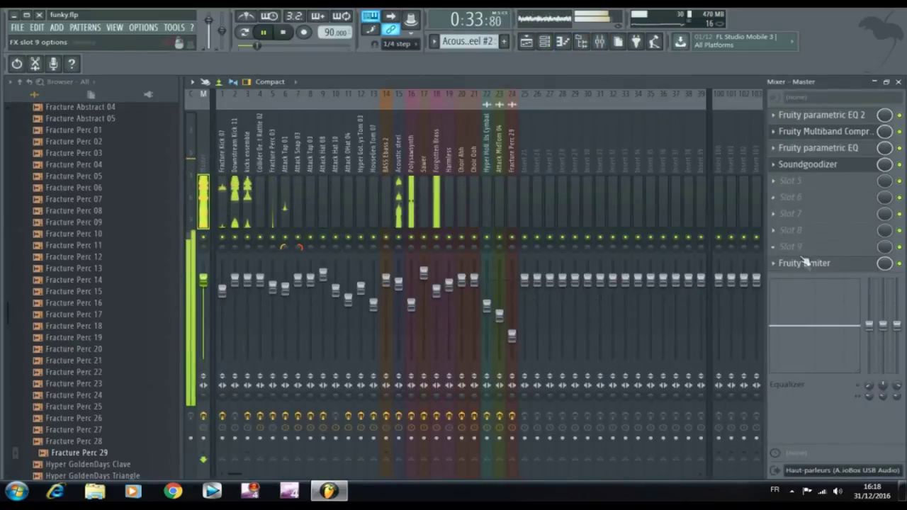
right_click(773, 264)
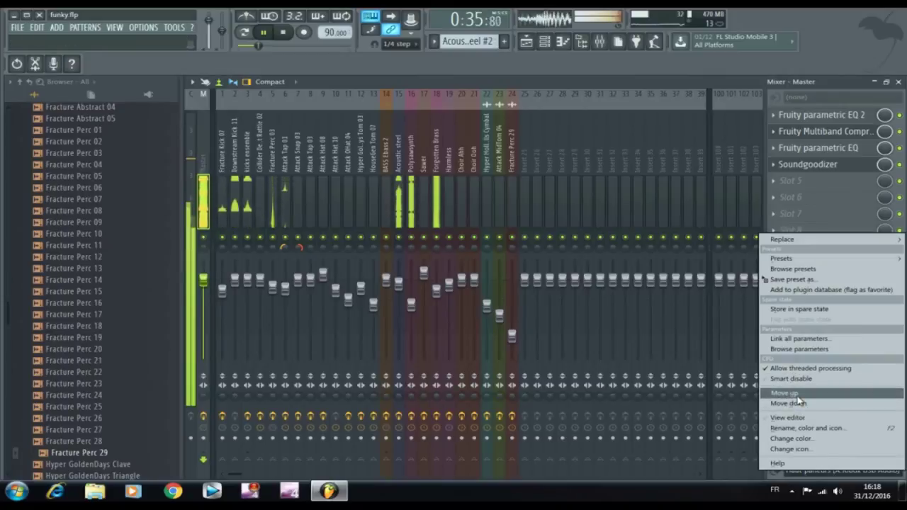
left_click(796, 402)
Step: Add Fruity Spectroman to the master's effect slot 10, close its window, and reselect the Master track
left_click(775, 263)
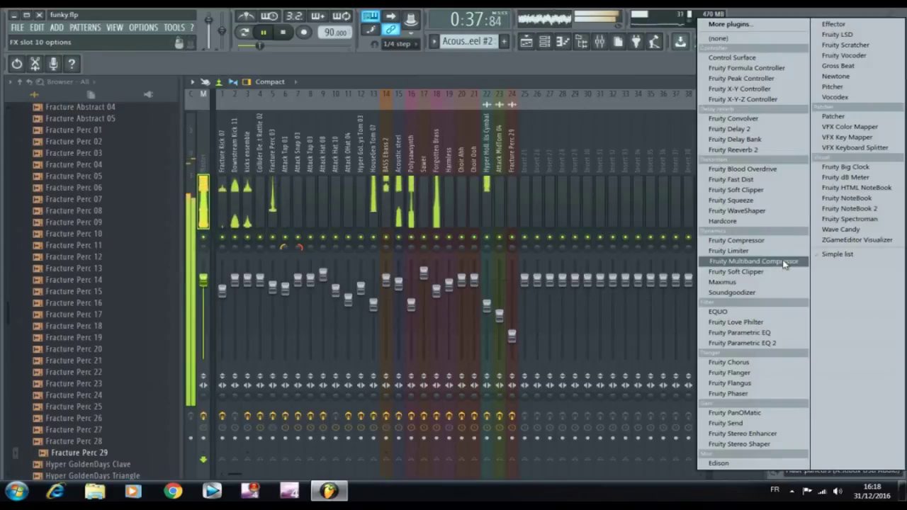
left_click(862, 226)
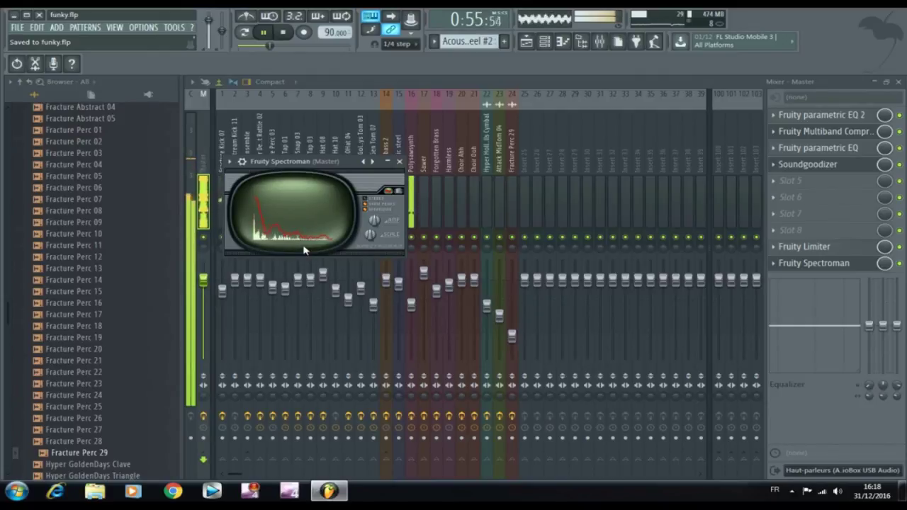
left_click(400, 143)
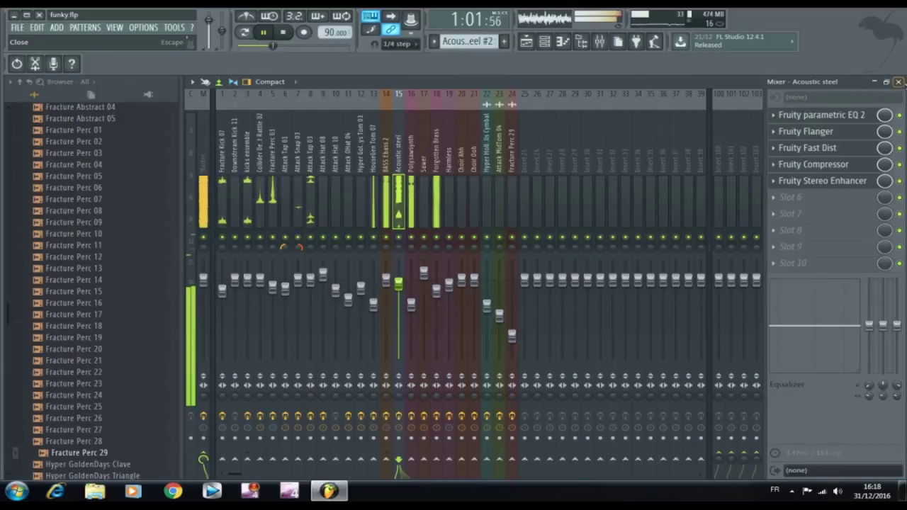
left_click(207, 162)
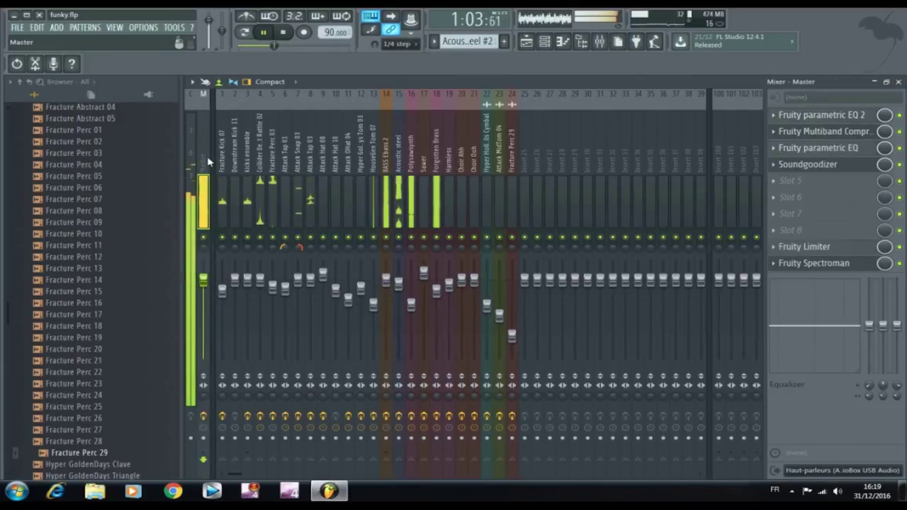